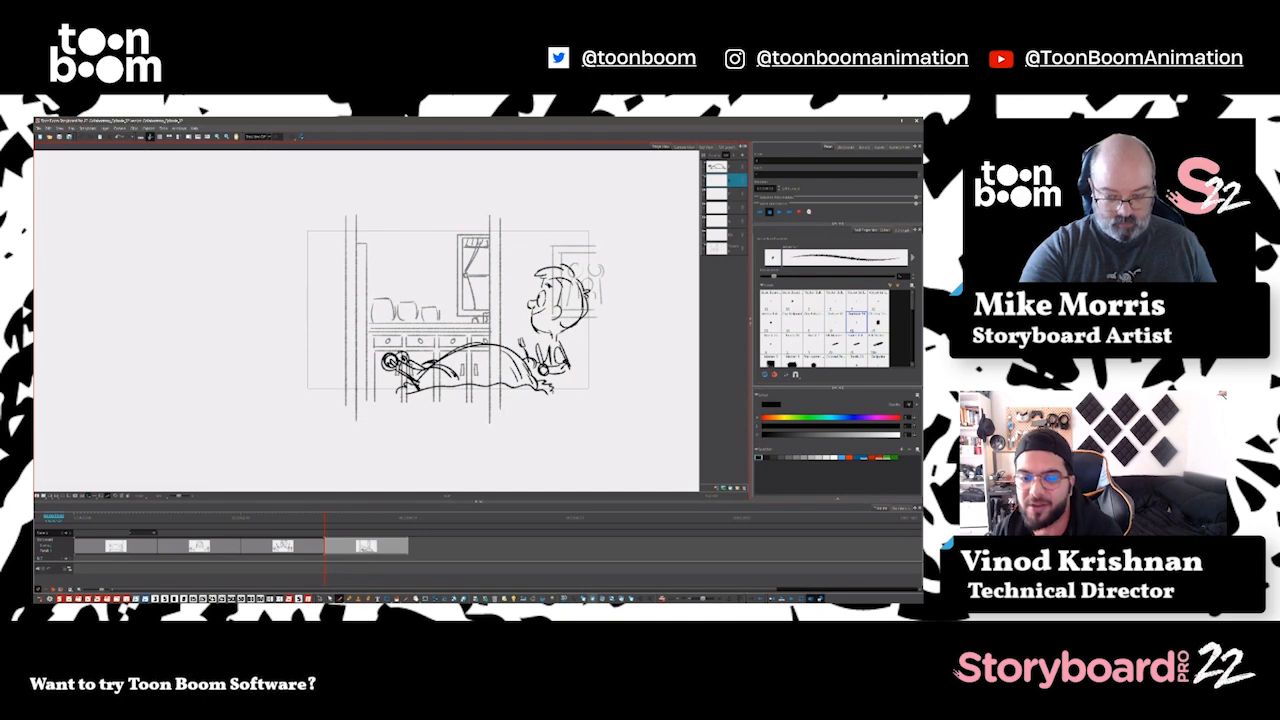
Step: Delete the stroke at the boy's hand and redraw his arm with the brush
{"action": "key", "text": "alt+s"}
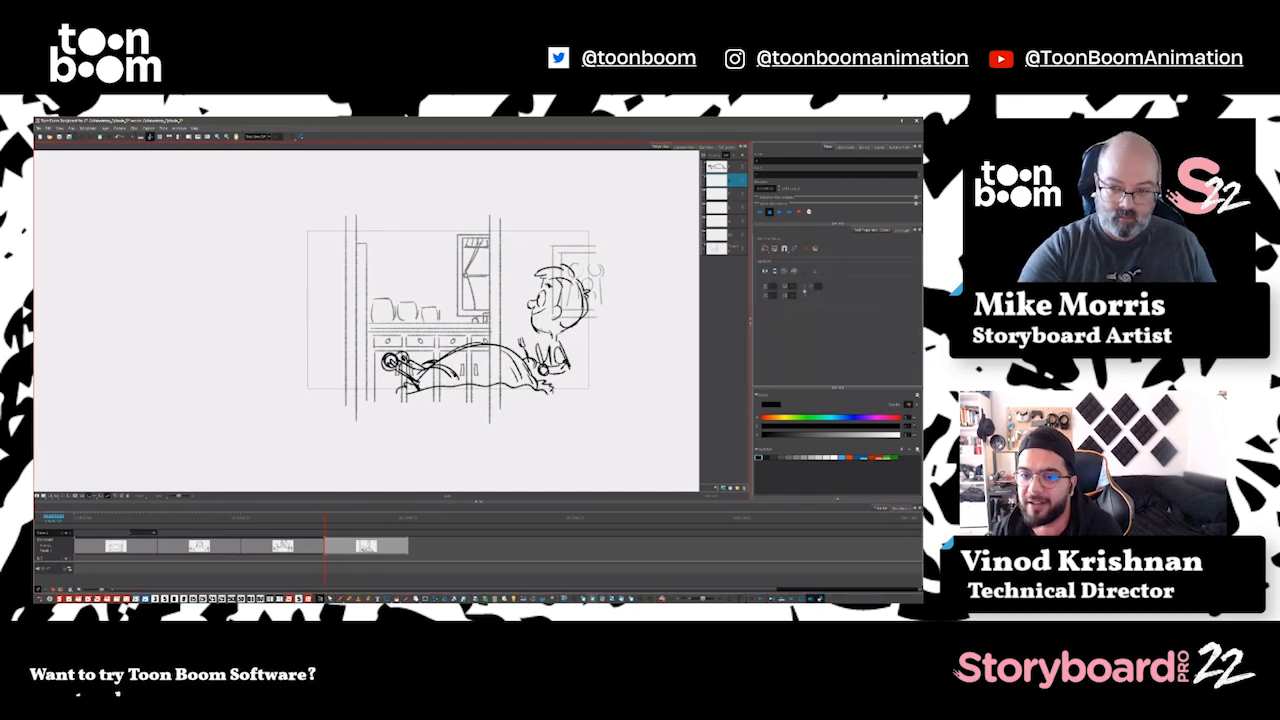
{"action": "left_click", "coordinate": [533, 325]}
{"action": "key", "text": "Delete"}
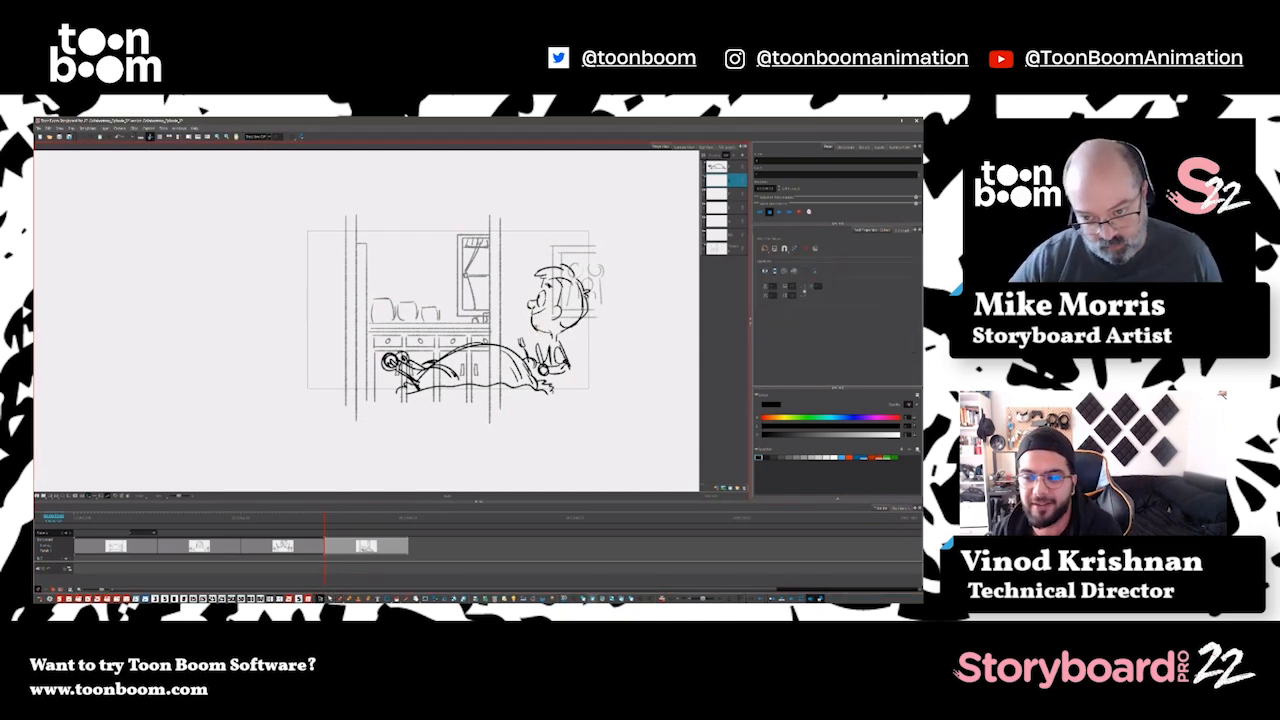
{"action": "key", "text": "alt+b"}
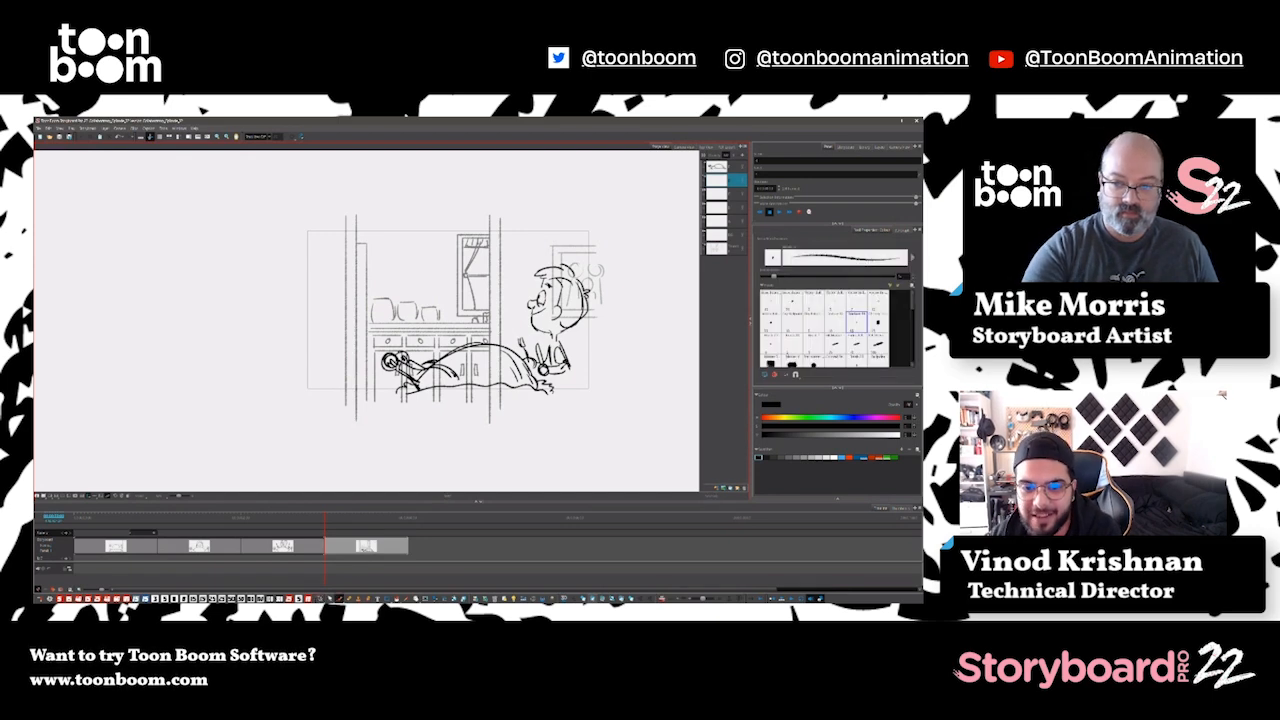
{"action": "left_click_drag", "start_coordinate": [561, 338], "coordinate": [575, 374]}
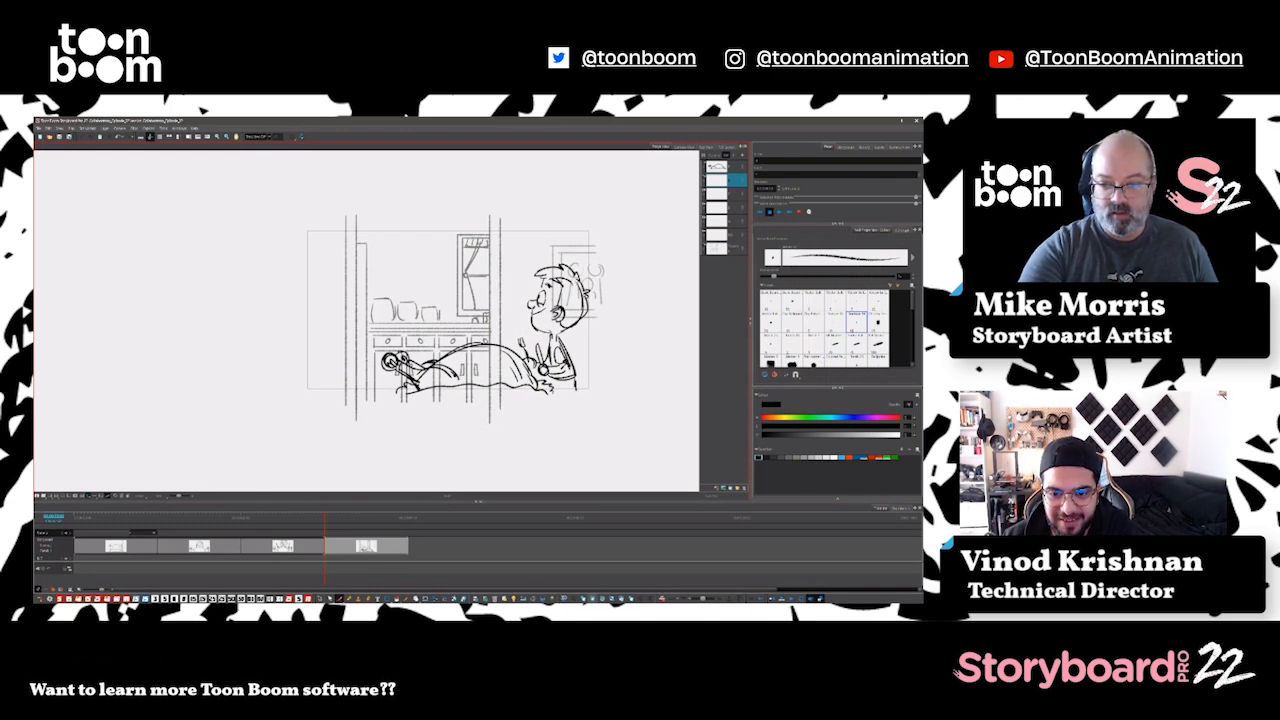
{"action": "key", "text": "alt+v"}
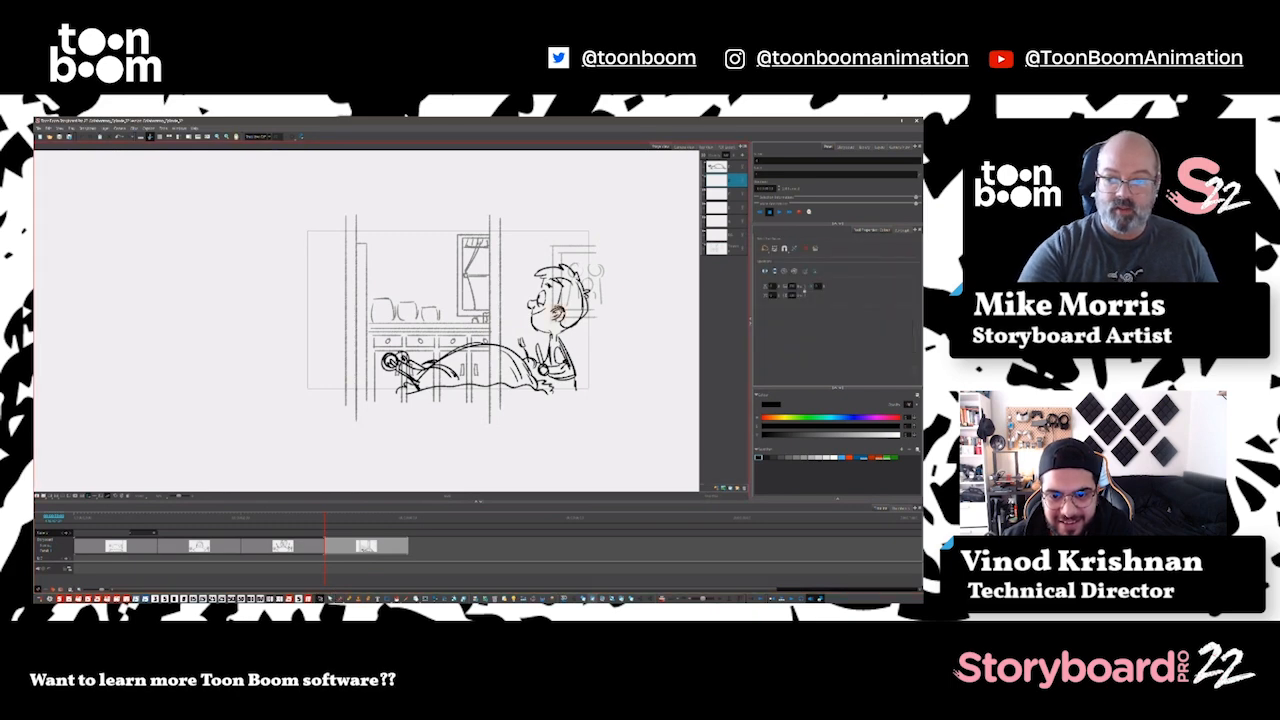
{"action": "key", "text": "alt+b"}
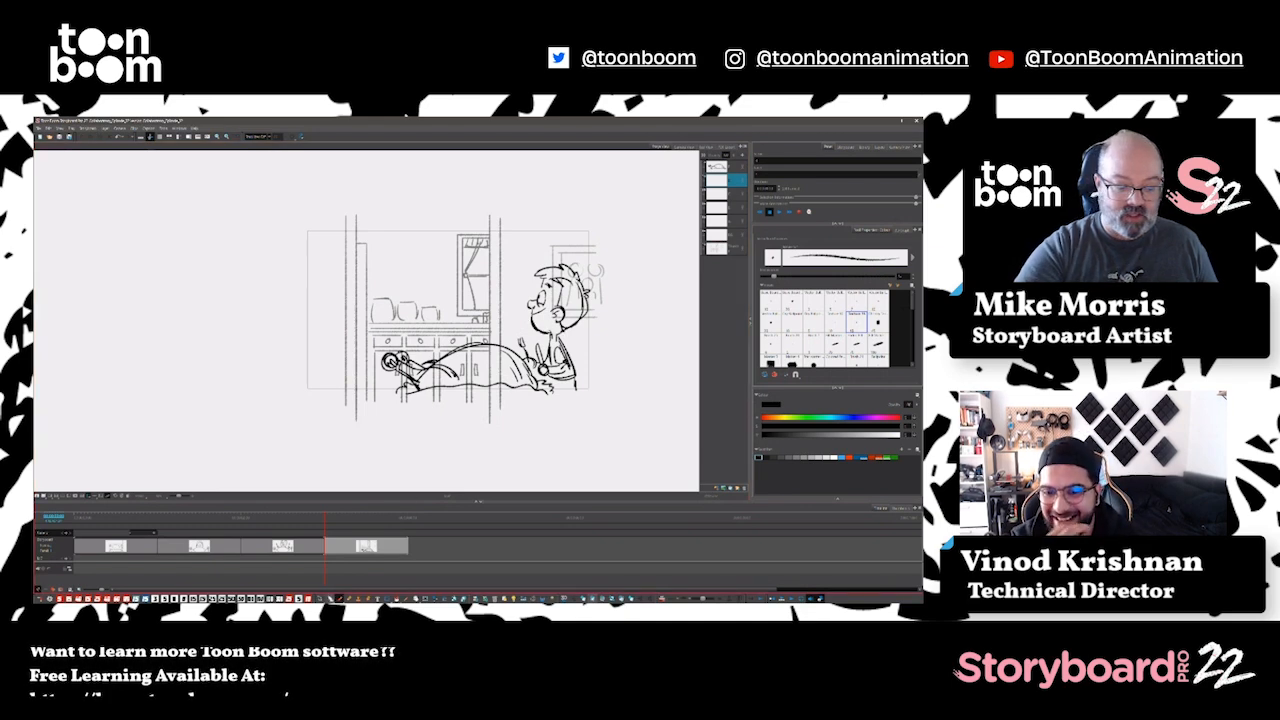
{"action": "key", "text": "alt+s"}
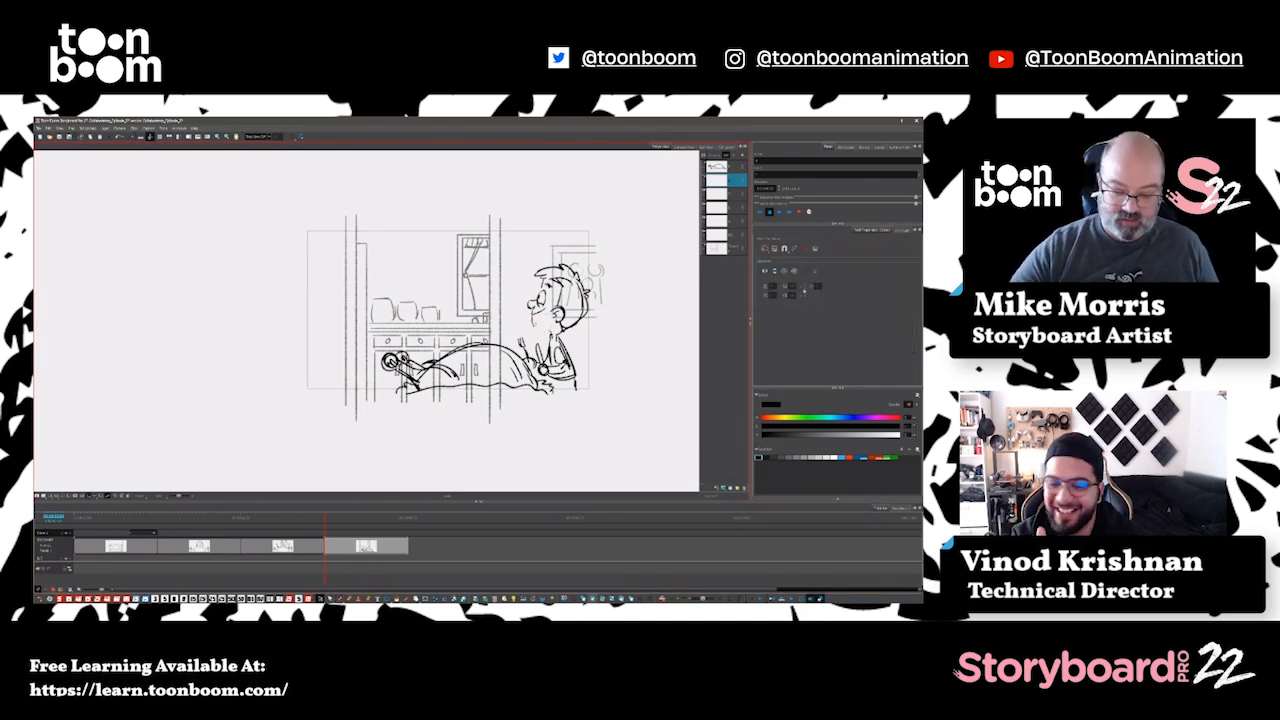
{"action": "key", "text": "alt+b"}
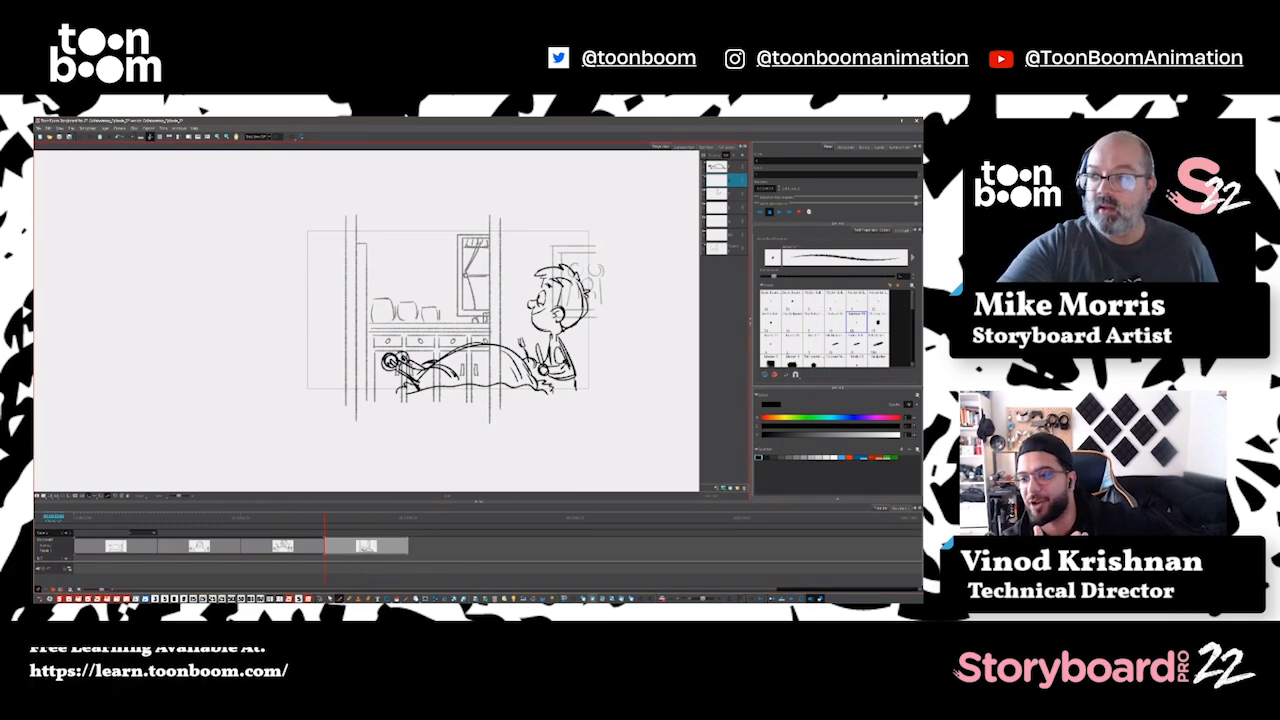
Step: Add a new panel after the current one and clear the rough figure sketch from its drawing layer
{"action": "left_click", "coordinate": [722, 198]}
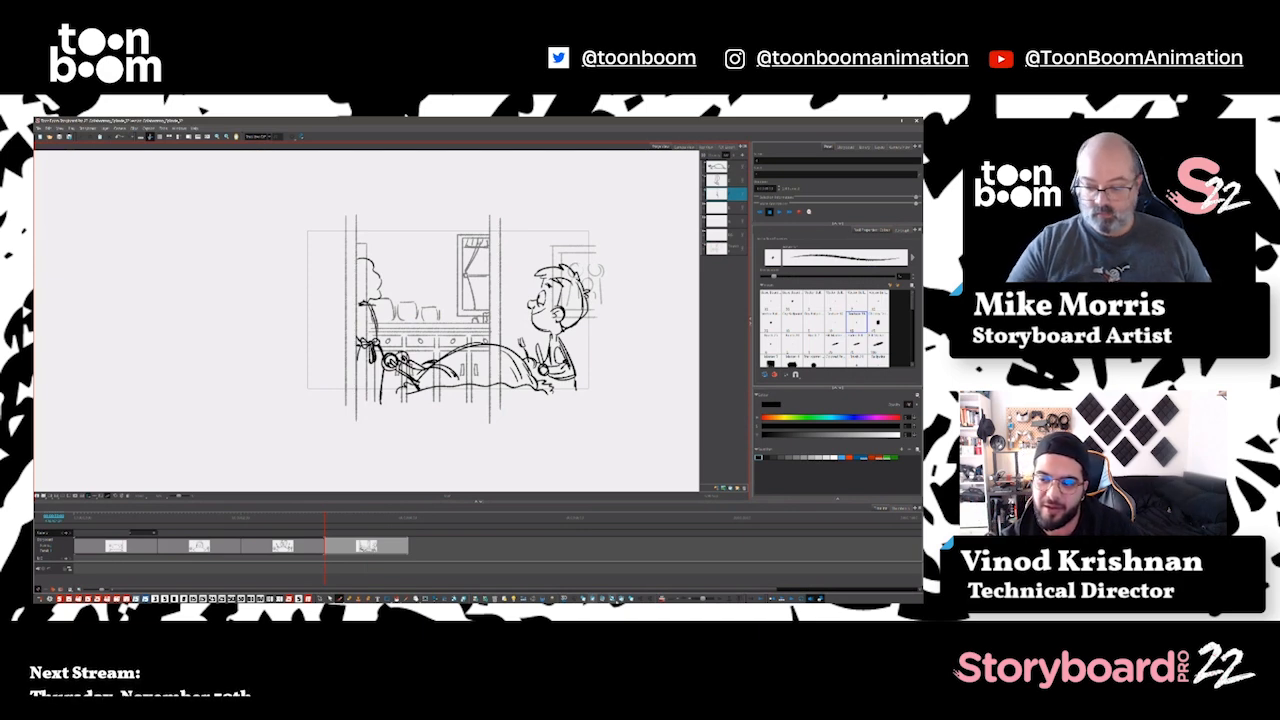
{"action": "left_click", "coordinate": [621, 599]}
{"action": "left_click", "coordinate": [320, 598]}
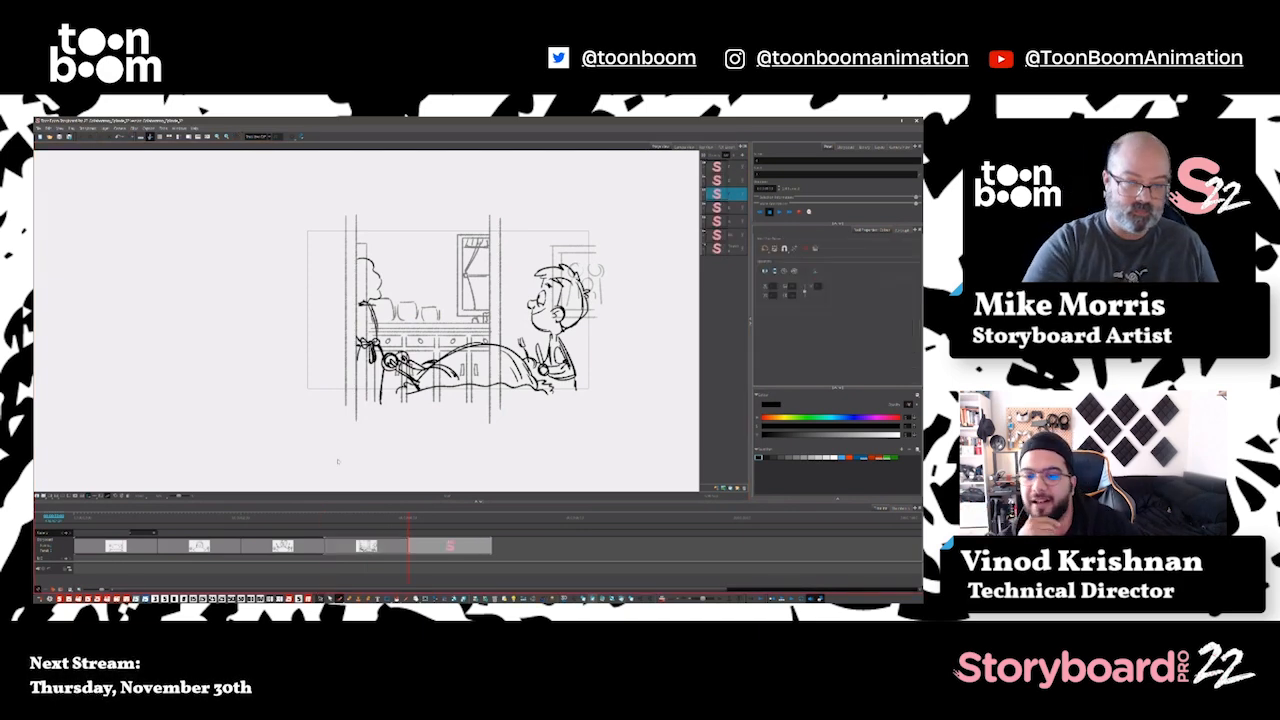
{"action": "key", "text": "ctrl+a"}
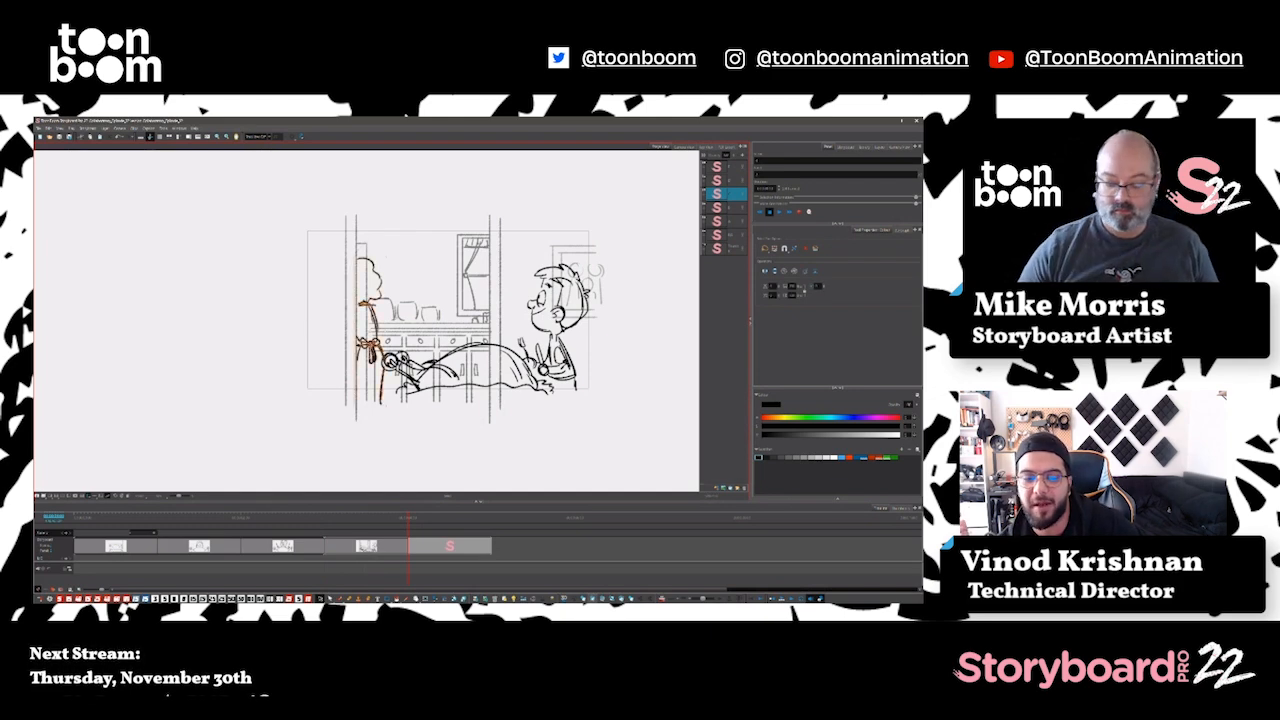
{"action": "key", "text": "Delete"}
Step: Draw the girl by the shelves holding up a spoon in the new panel
{"action": "left_click", "coordinate": [339, 598]}
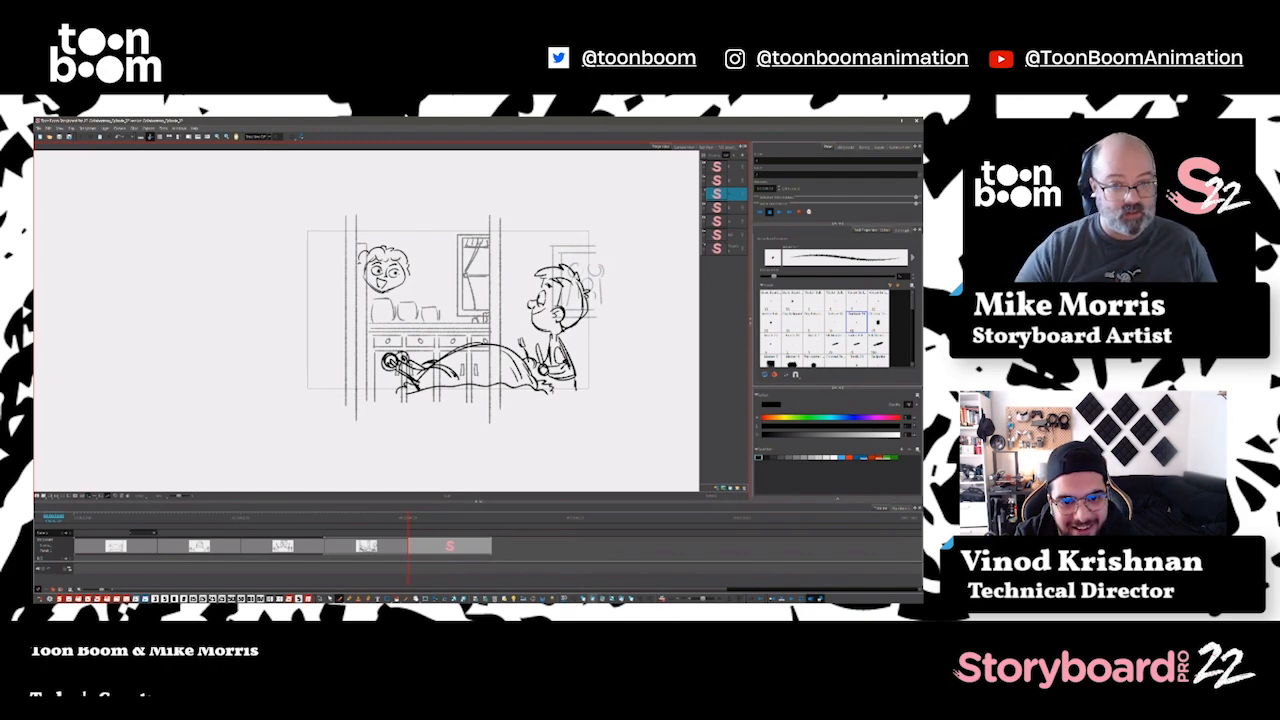
{"action": "left_click_drag", "start_coordinate": [414, 308], "coordinate": [432, 291]}
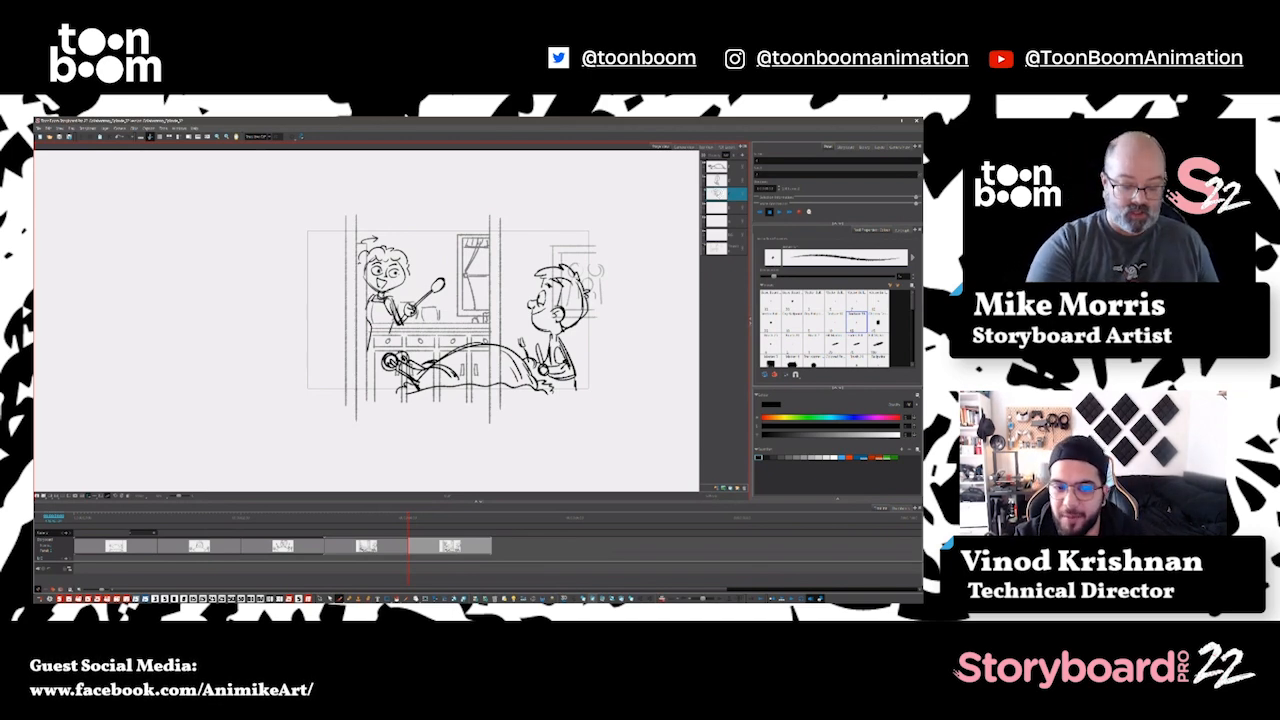
Step: Select the girl drawing and nudge it slightly down to match the previous panel
{"action": "key", "text": "Left"}
{"action": "key", "text": "Right"}
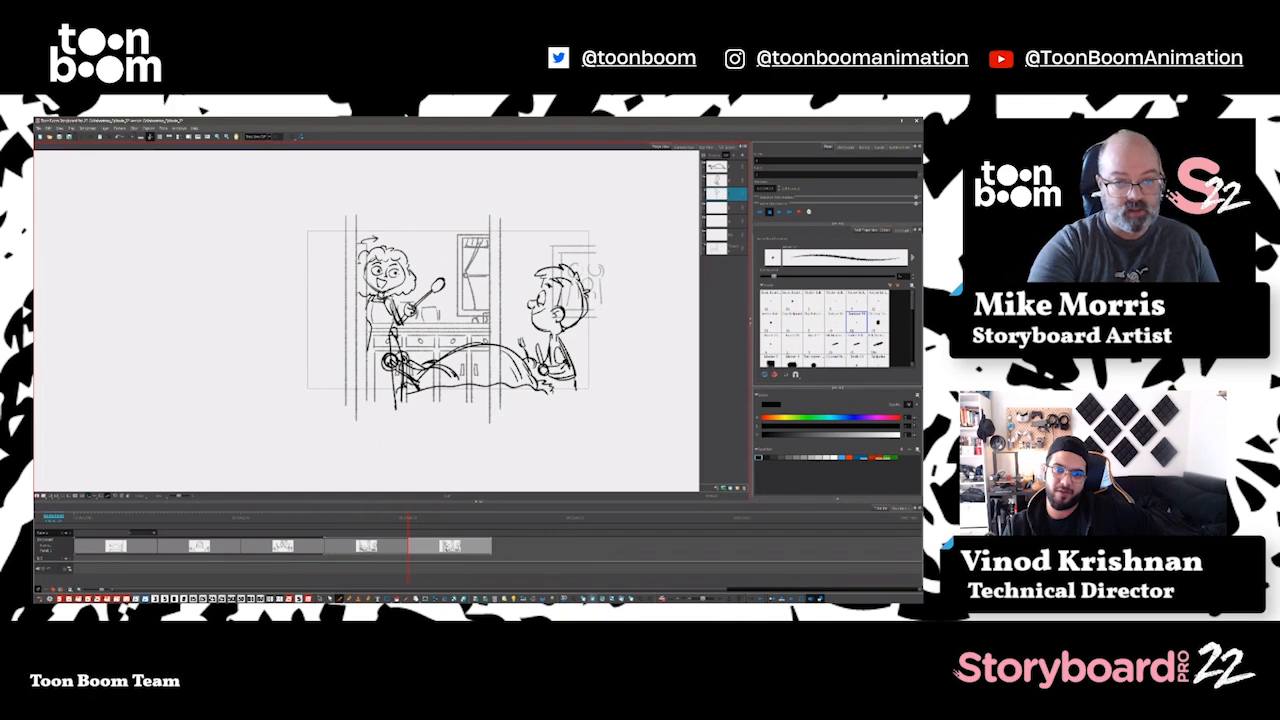
{"action": "left_click", "coordinate": [321, 599]}
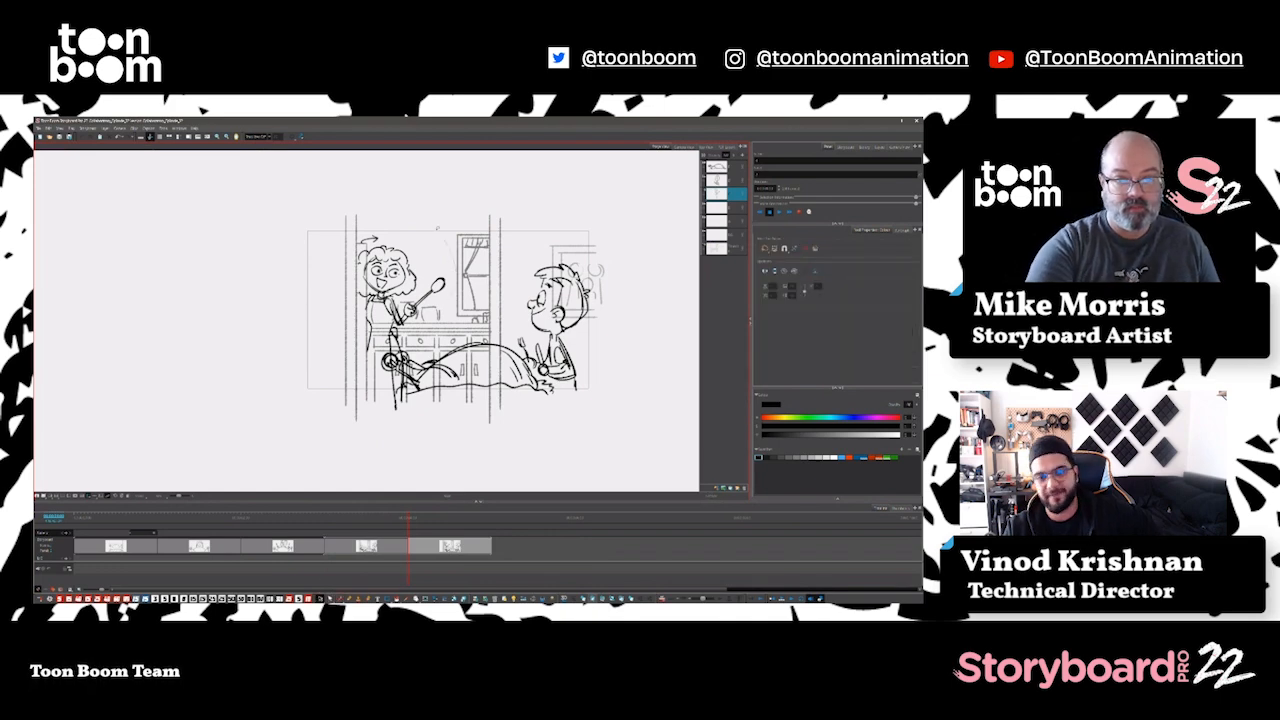
{"action": "left_click_drag", "start_coordinate": [456, 262], "coordinate": [345, 395]}
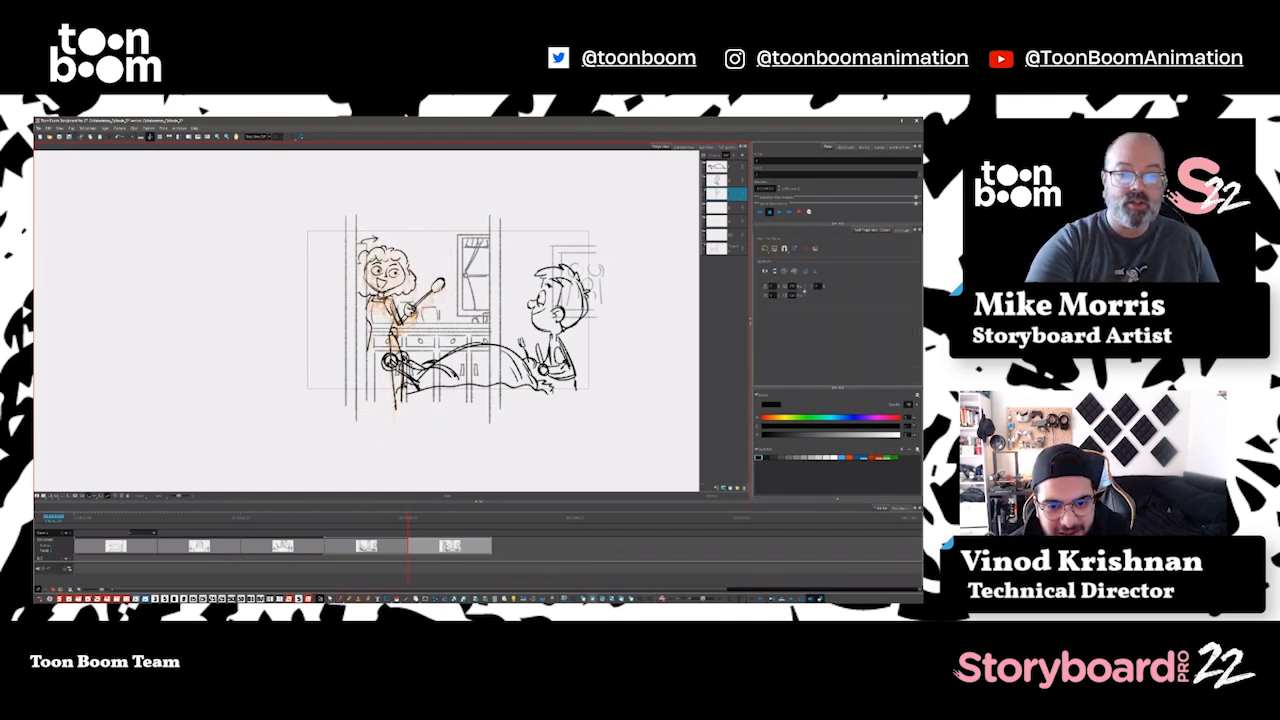
{"action": "left_click_drag", "start_coordinate": [390, 303], "coordinate": [390, 315]}
{"action": "left_click", "coordinate": [432, 425]}
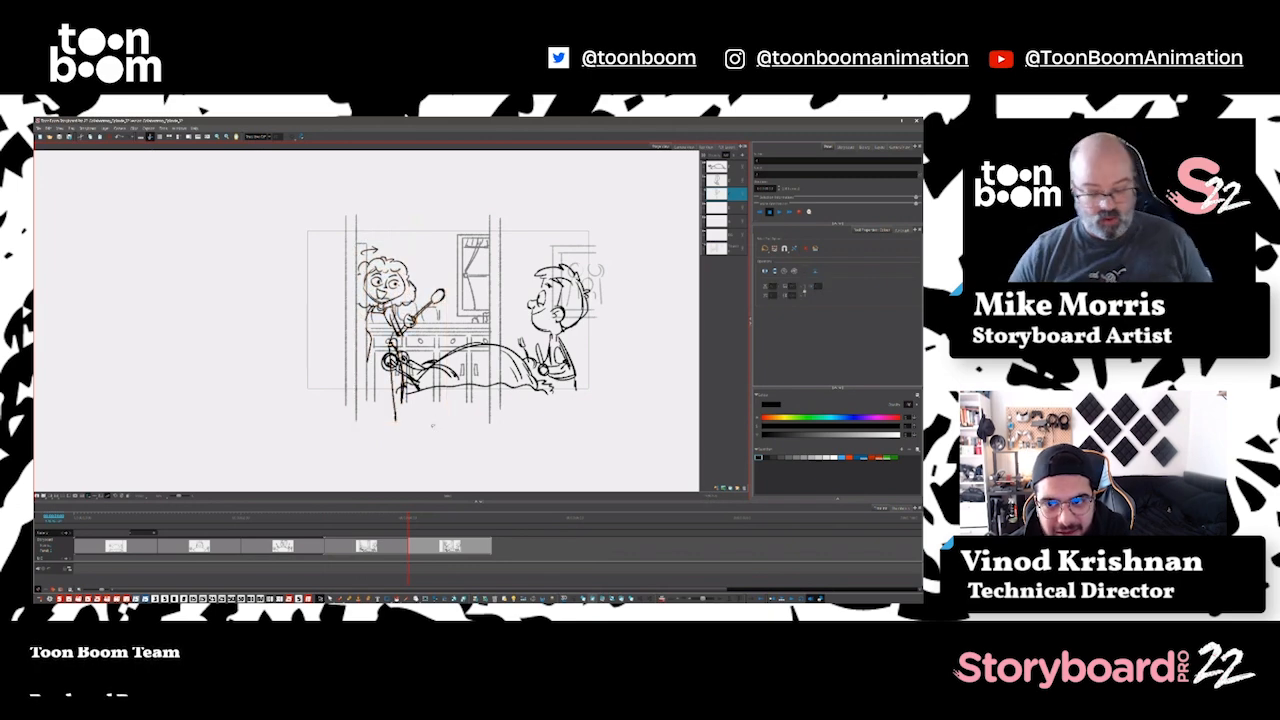
Step: Shift the girl drawing slightly right and scale it up a little to match the previous panel
{"action": "key", "text": "Left"}
{"action": "key", "text": "Right"}
{"action": "key", "text": "Left"}
{"action": "key", "text": "Right"}
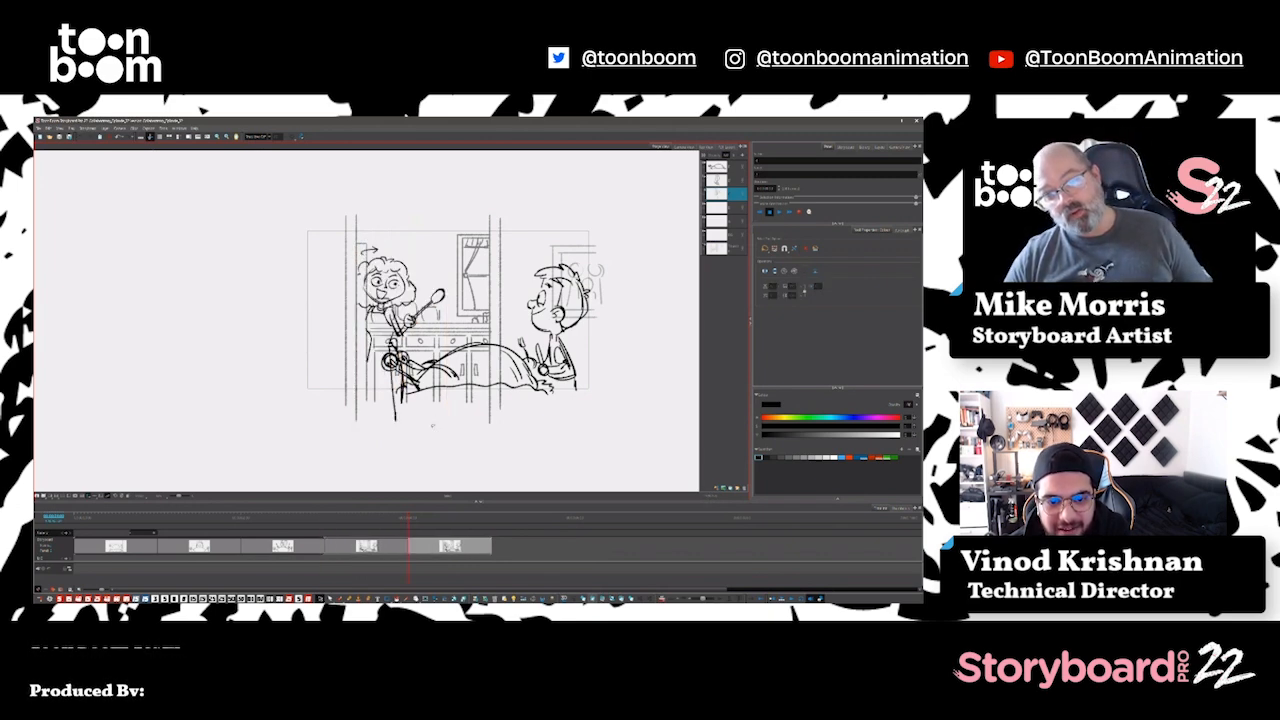
{"action": "key", "text": "Left"}
{"action": "key", "text": "Right"}
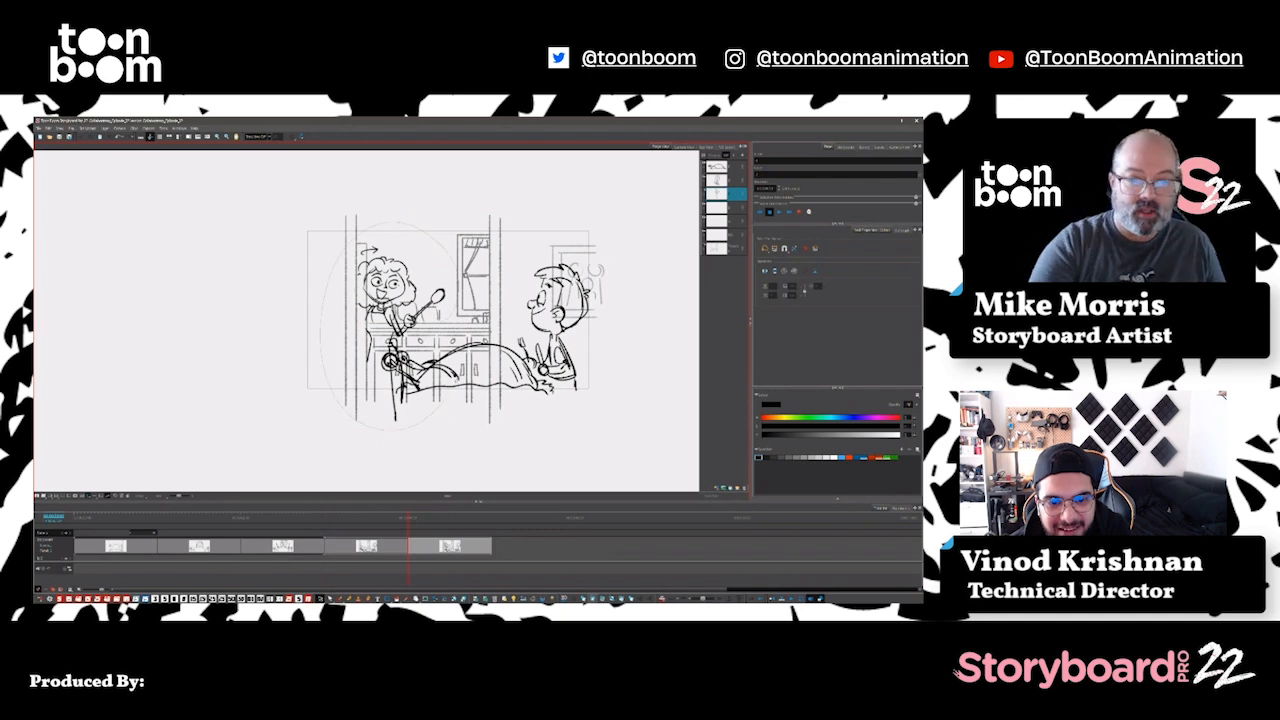
{"action": "left_click_drag", "start_coordinate": [440, 246], "coordinate": [416, 228]}
{"action": "left_click_drag", "start_coordinate": [394, 318], "coordinate": [399, 318]}
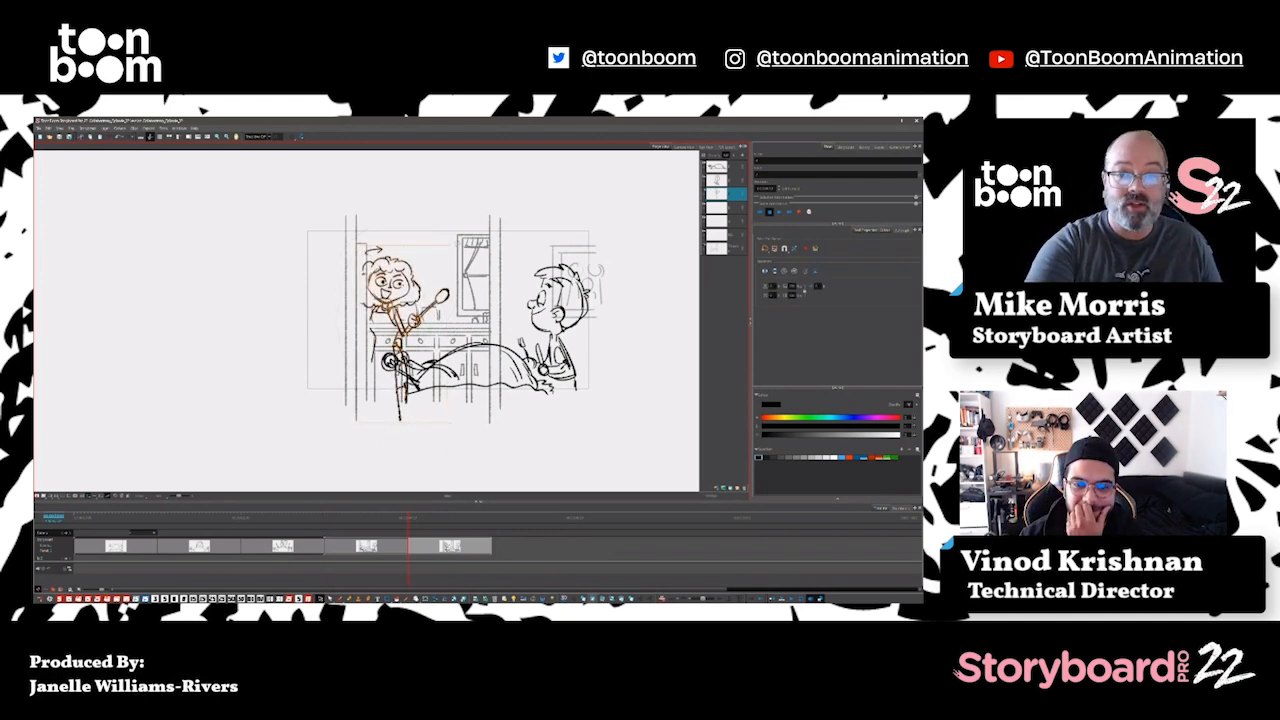
{"action": "left_click_drag", "start_coordinate": [453, 243], "coordinate": [458, 248]}
{"action": "left_click", "coordinate": [457, 432]}
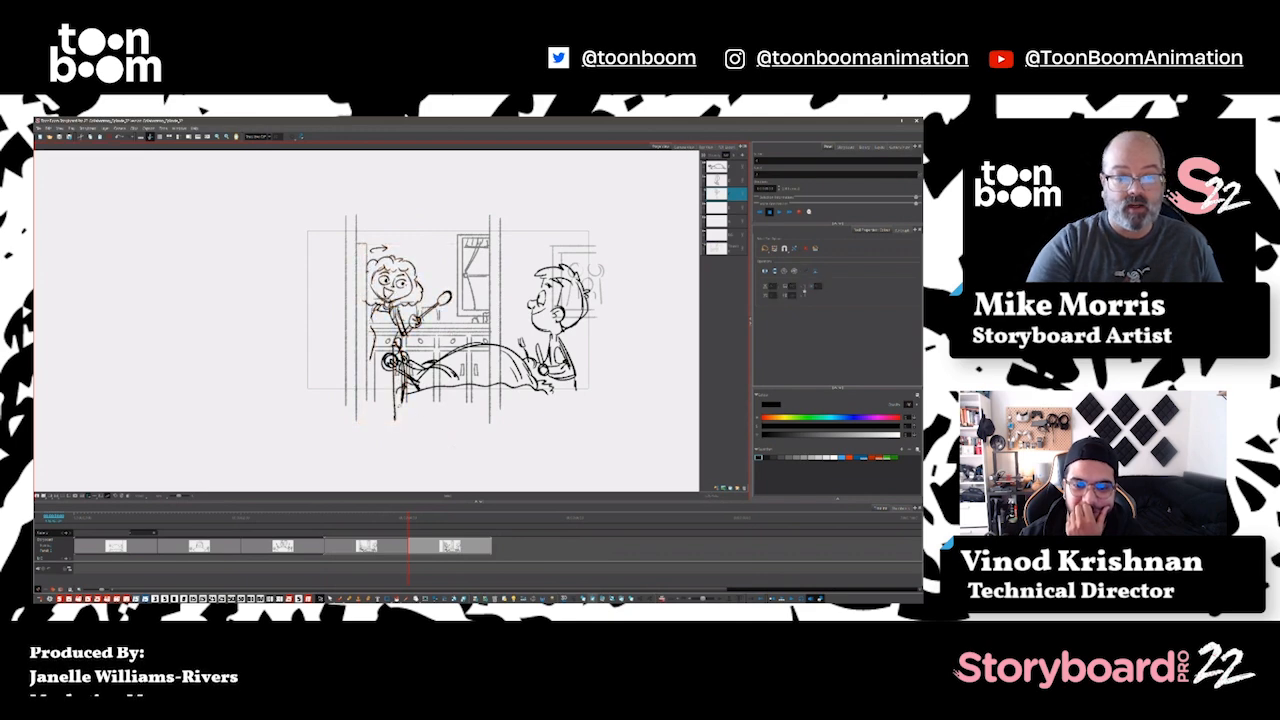
{"action": "key", "text": "alt+b"}
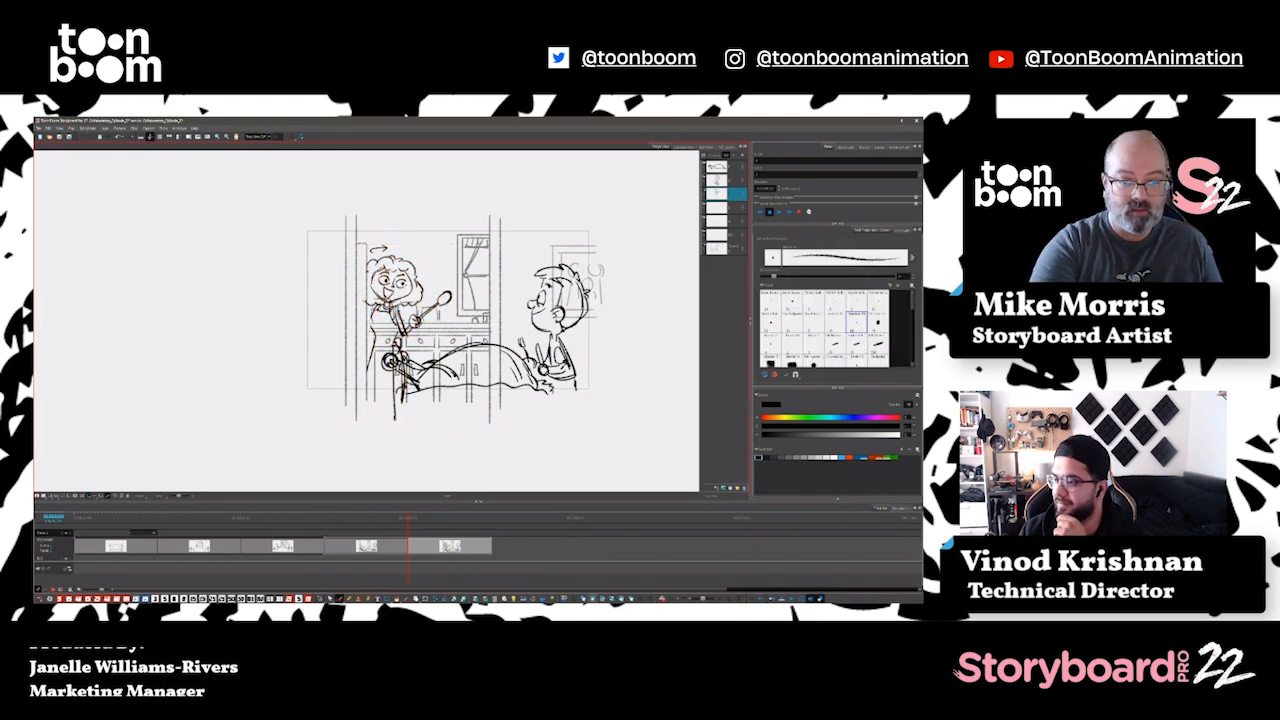